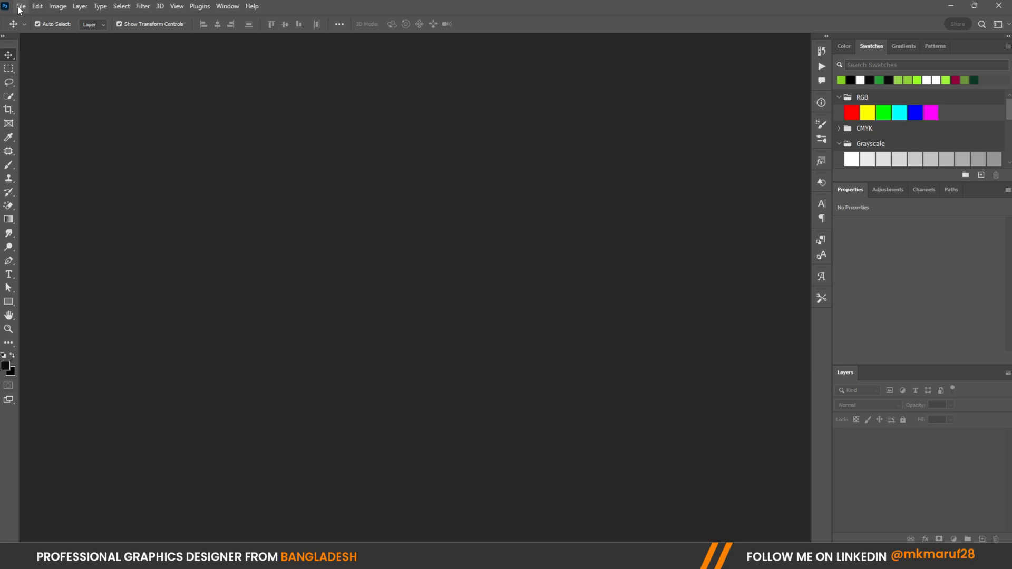
Create a new 1080 x 1080 px document at 500 pixels/inch in RGB Color with a white background
click(20, 6)
click(31, 17)
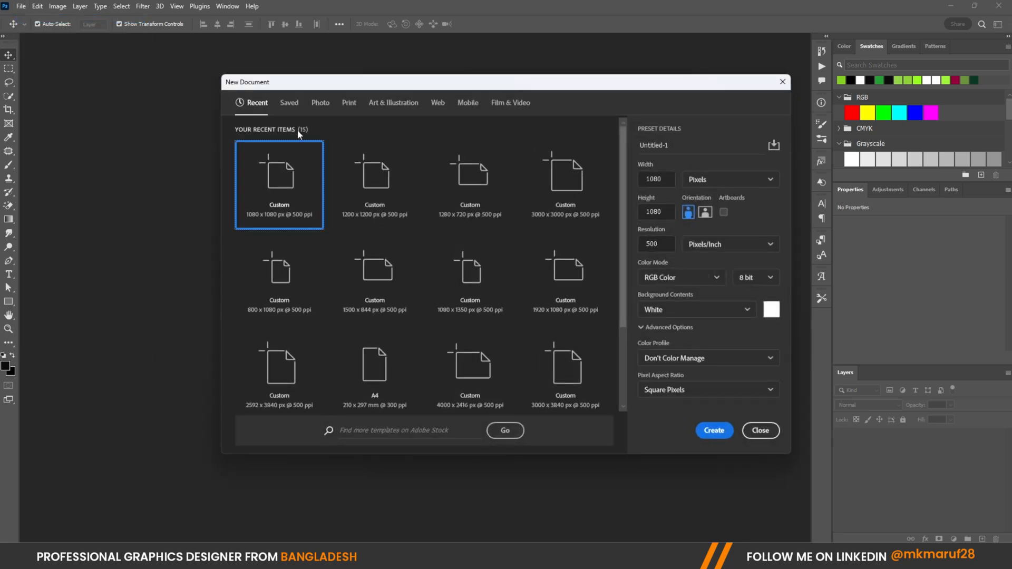
click(713, 430)
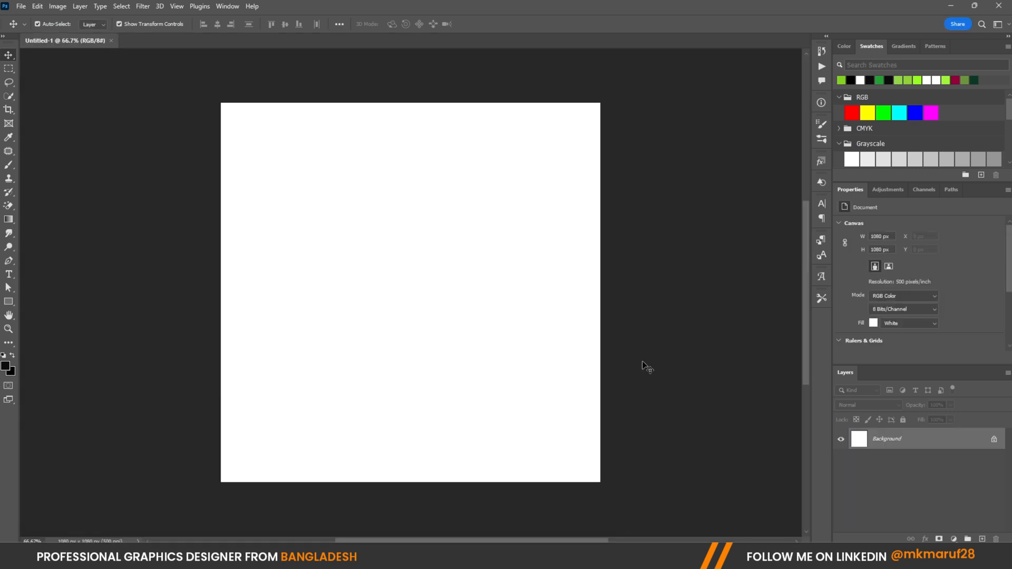
scroll(533, 402, up, 1)
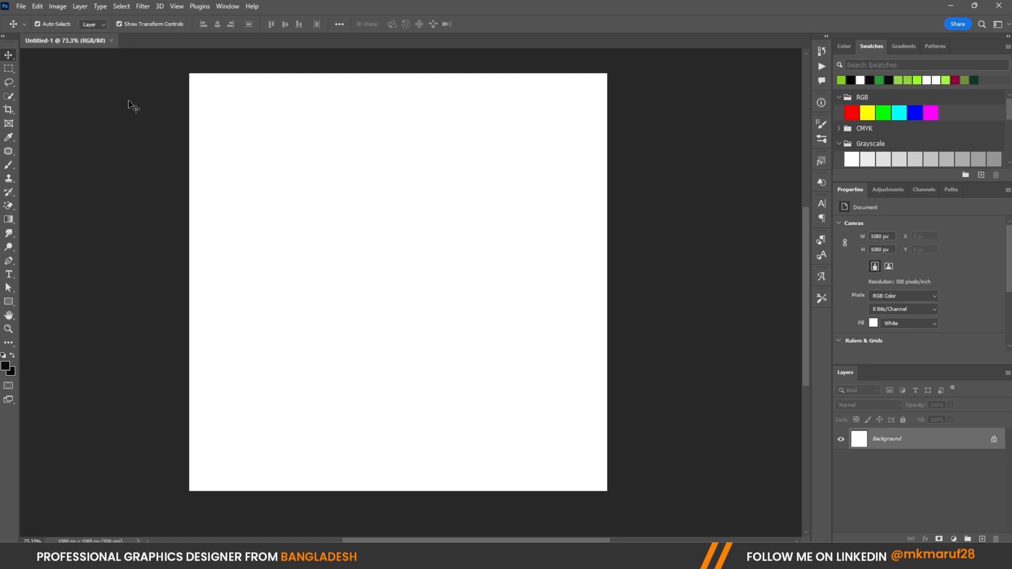
Place the image freepik__enhance__65811 as an embedded object filling the canvas and rasterize its layer
click(21, 6)
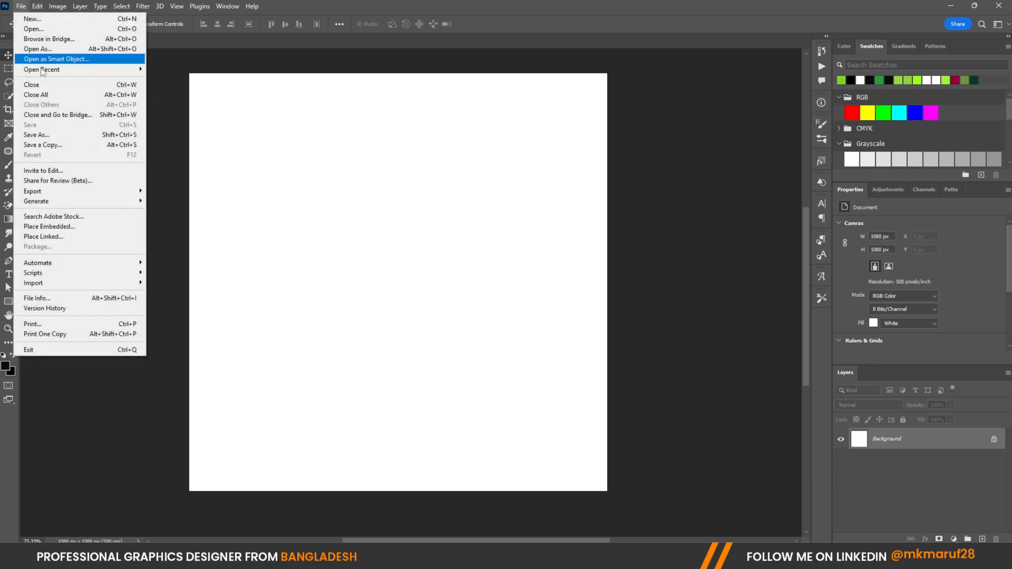
click(80, 225)
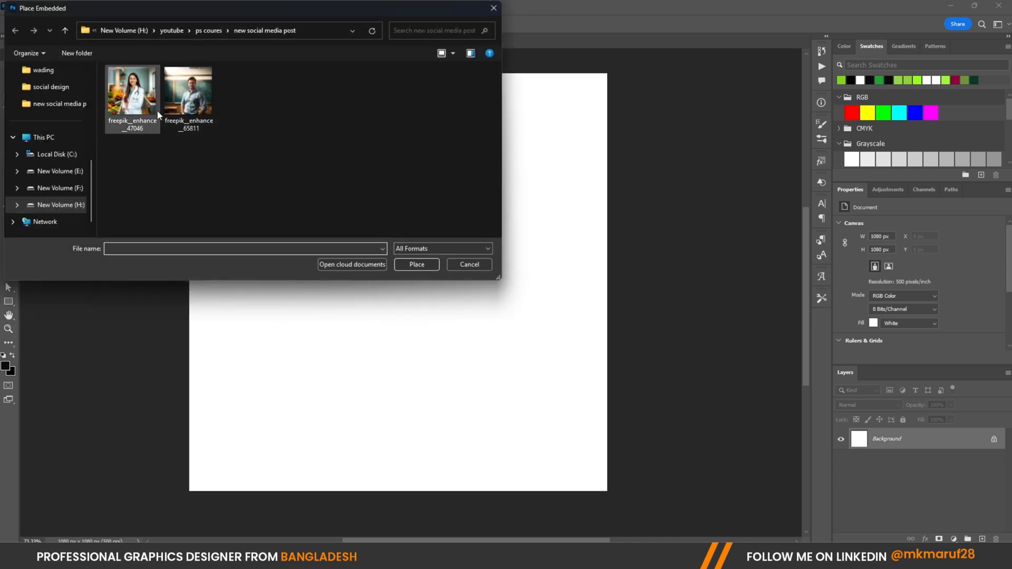
click(188, 95)
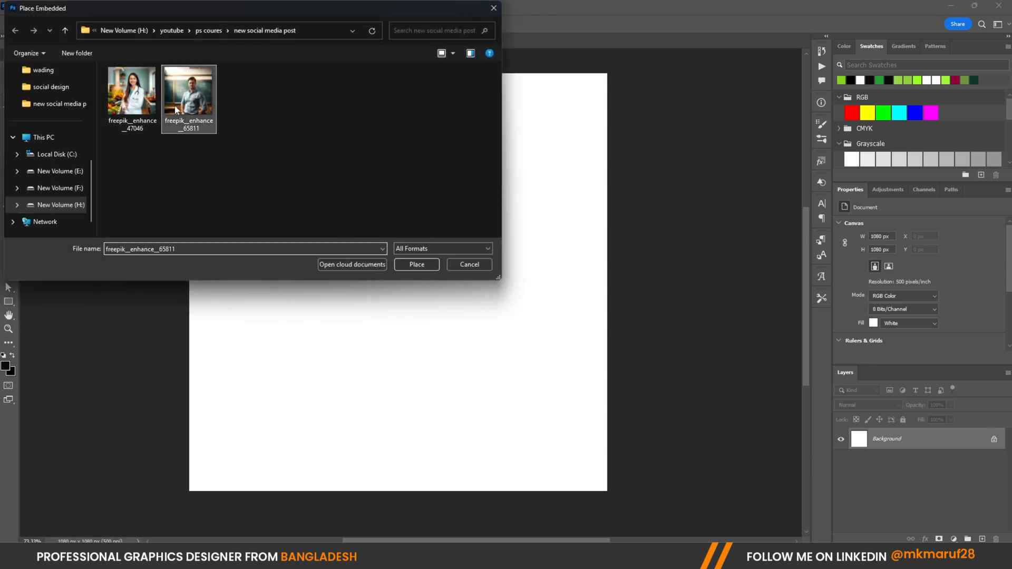
click(403, 263)
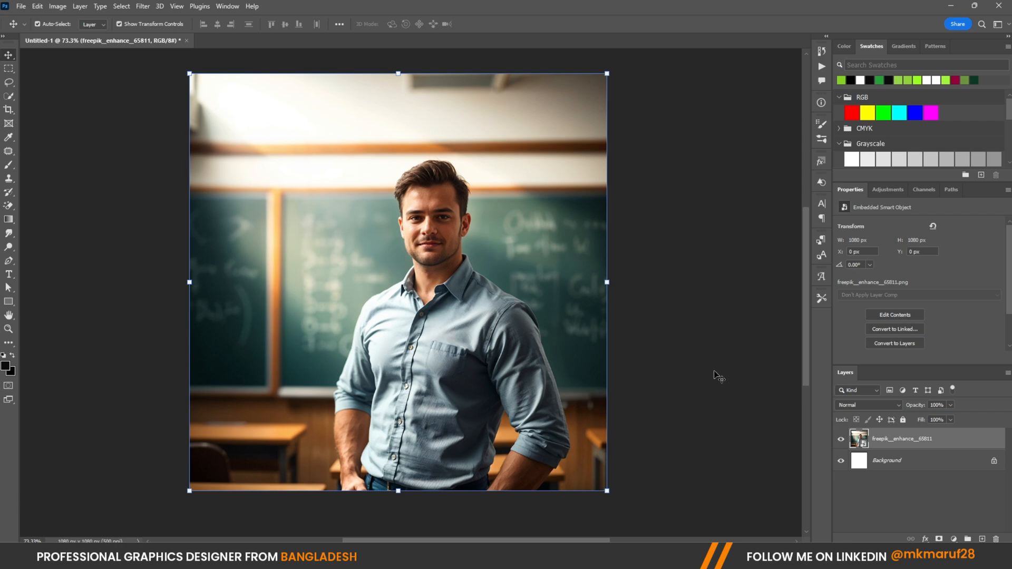
right_click(931, 447)
click(837, 285)
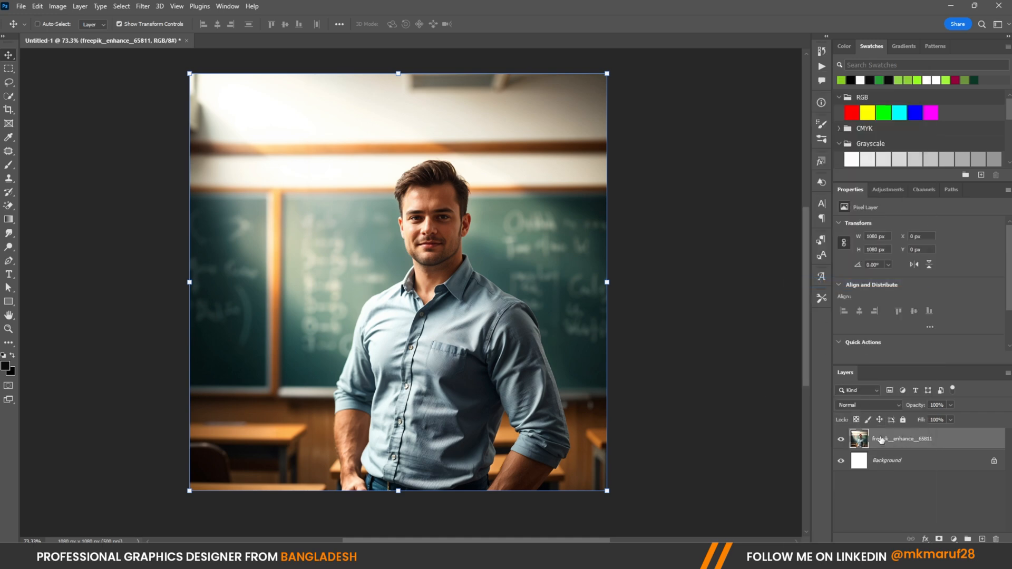
Duplicate the photo layer and select the man on the copy with Select Subject
key(ctrl+j)
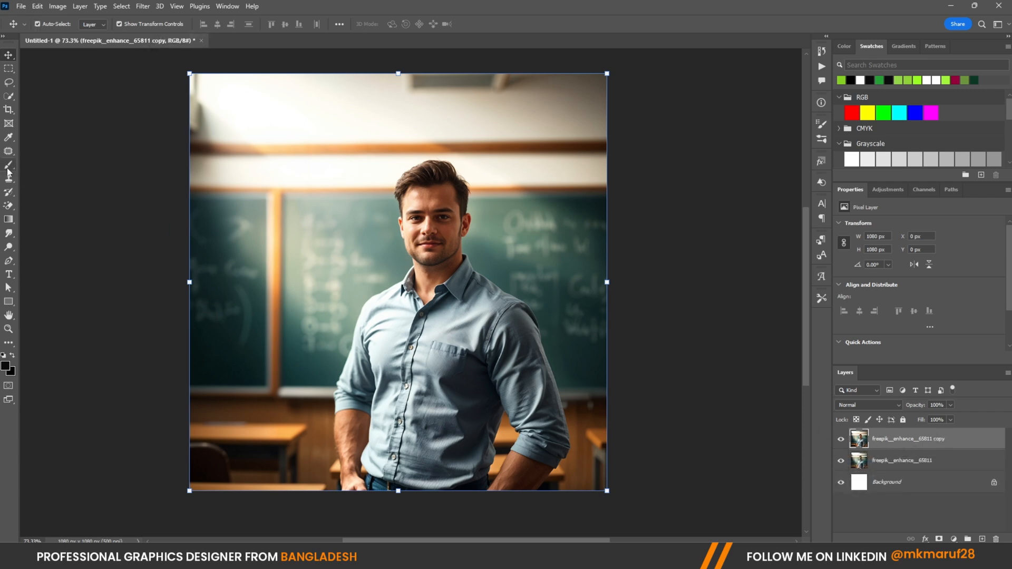
click(8, 96)
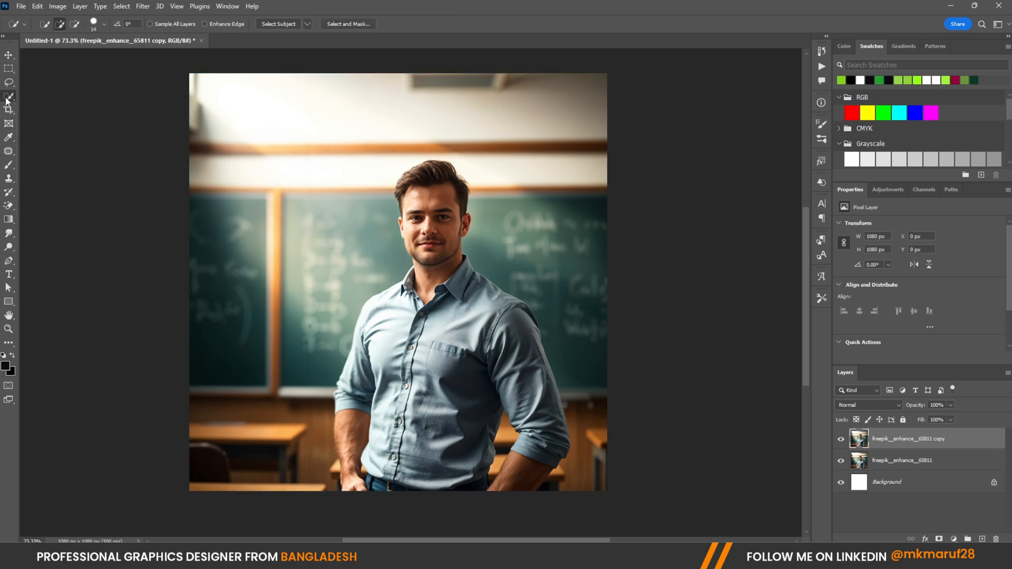
click(267, 27)
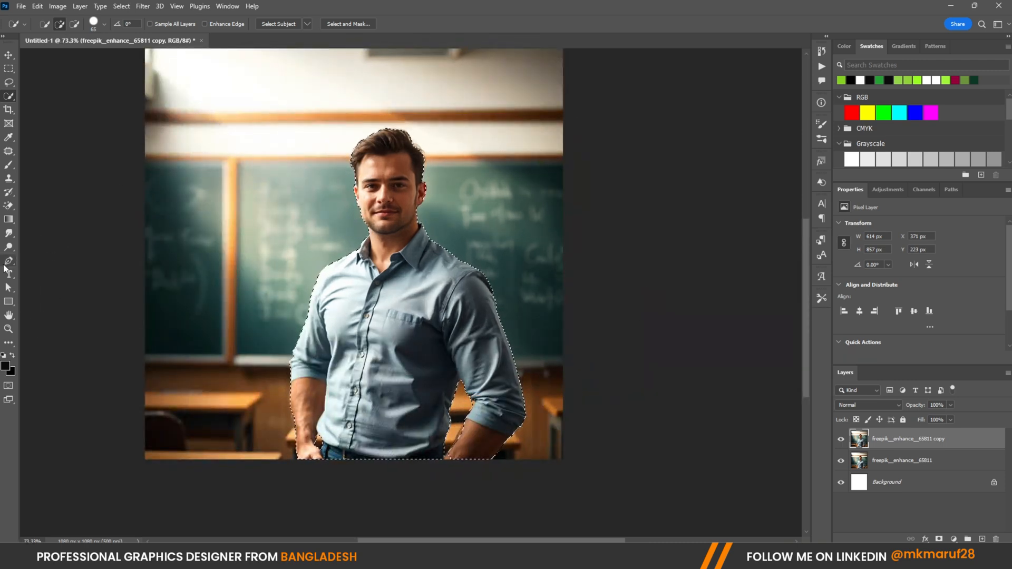
right_click(9, 260)
click(48, 260)
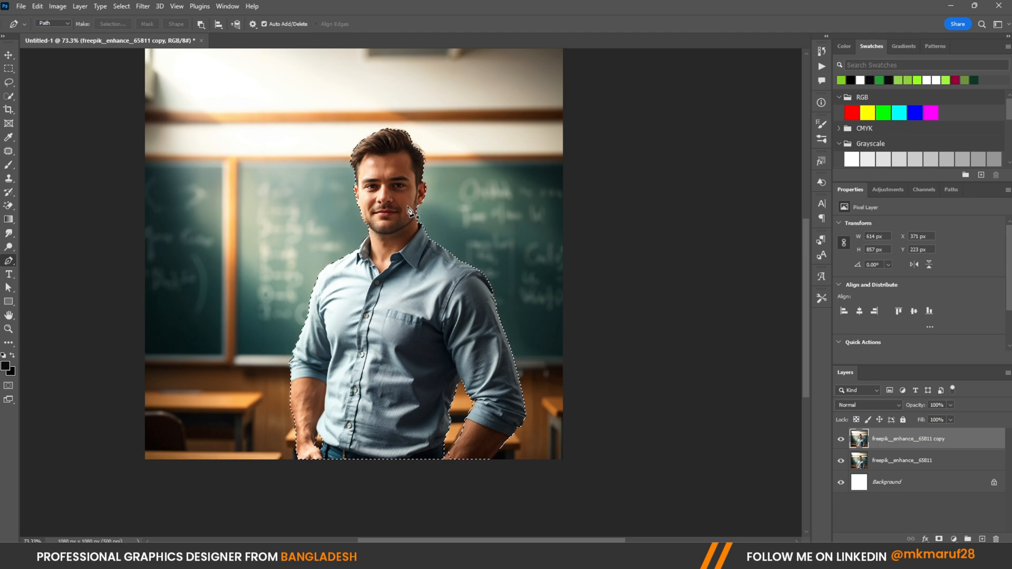
scroll(410, 210, up, 3)
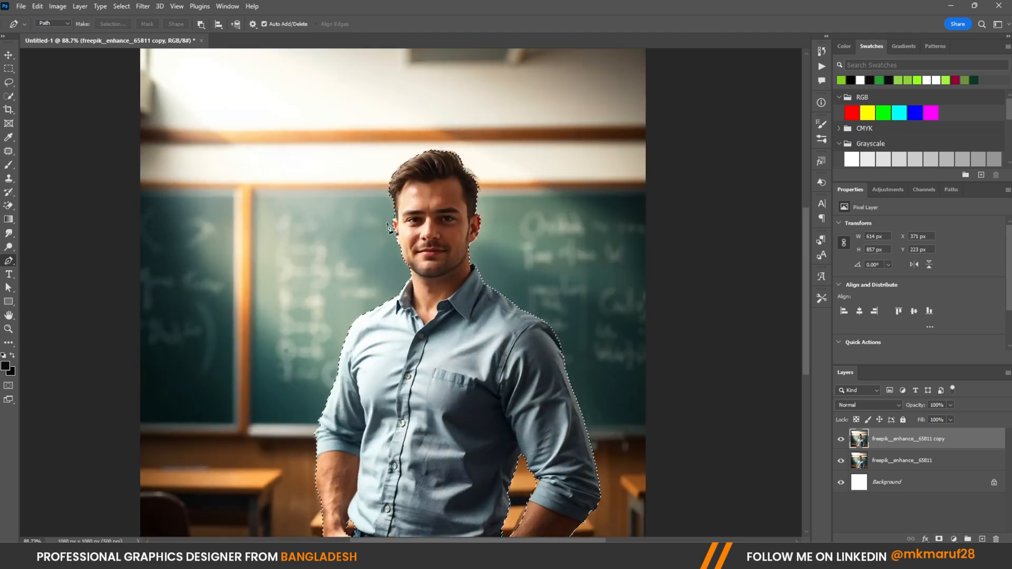
scroll(298, 193, down, 1)
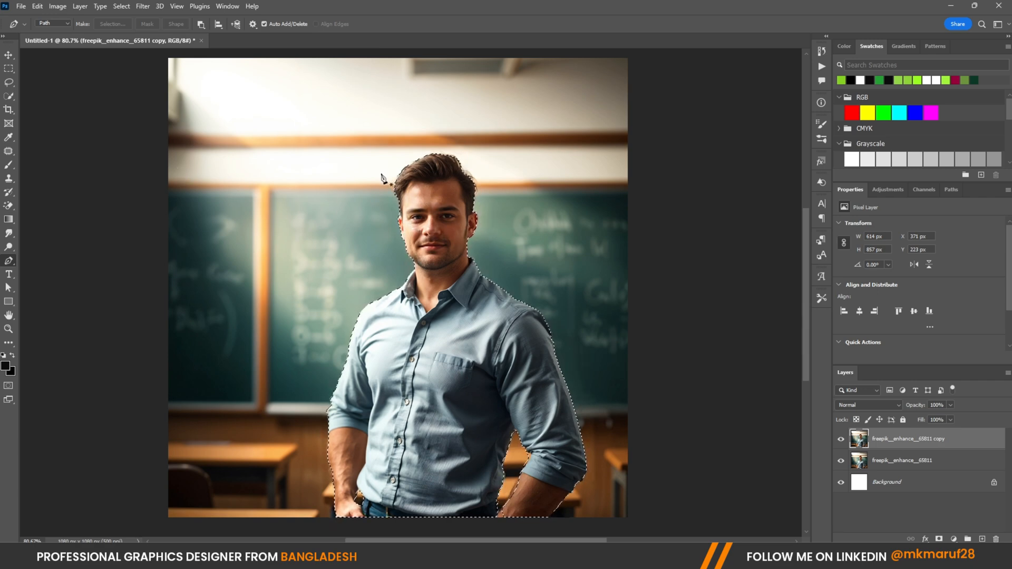
click(8, 96)
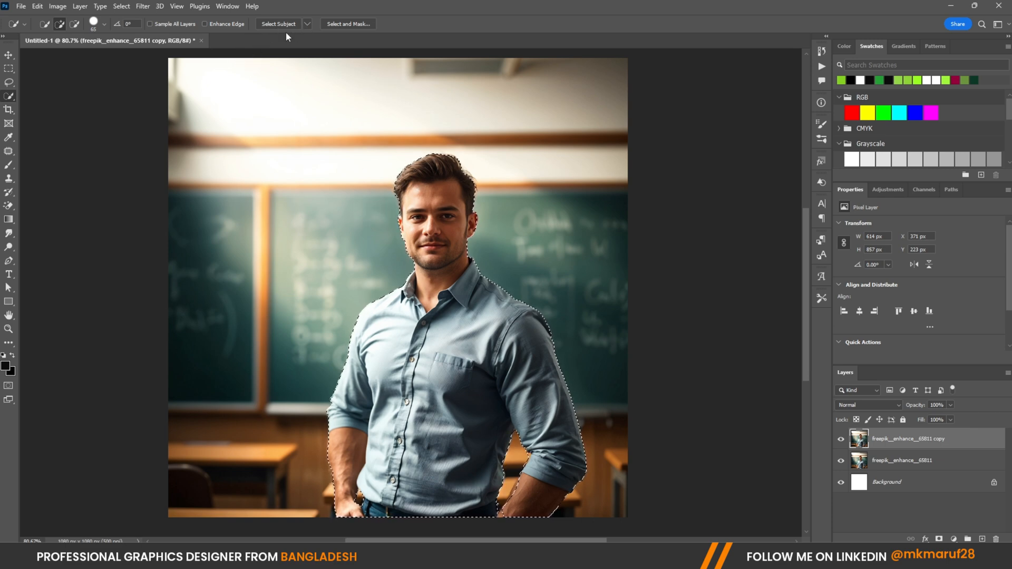
scroll(424, 136, down, 2)
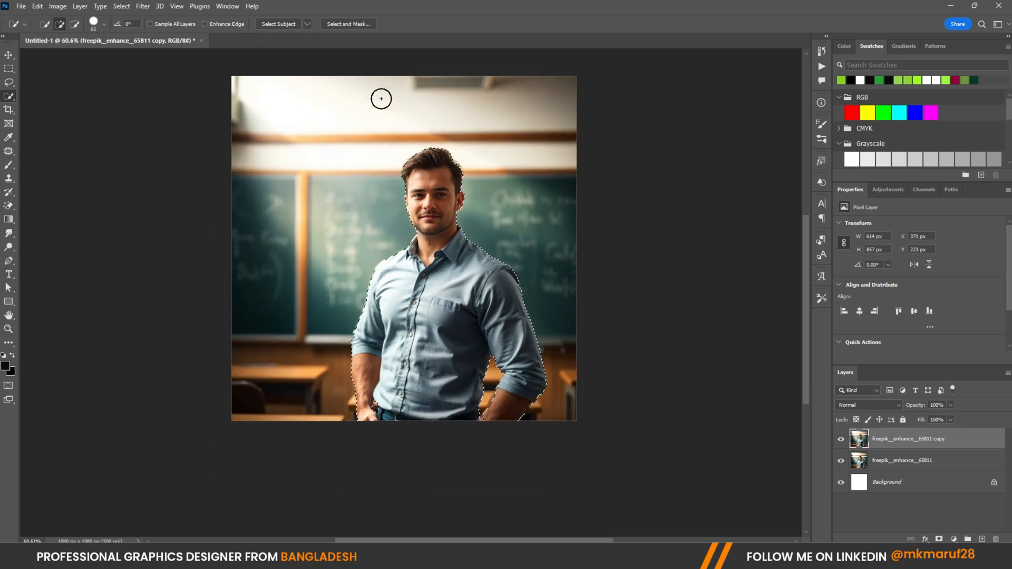
scroll(449, 154, up, 2)
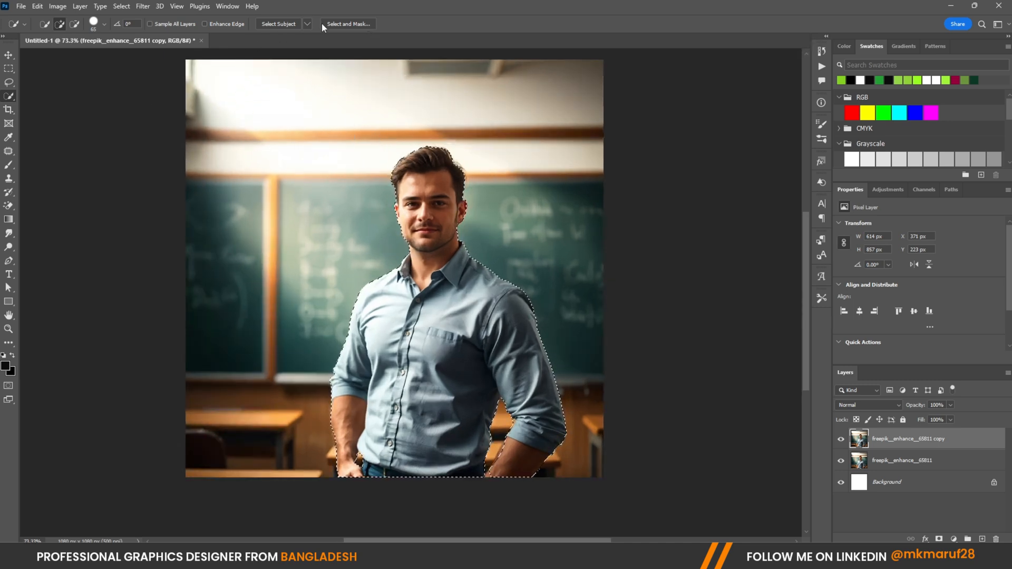
Open the man's selection in Select and Mask and apply Refine Hair to its edges
click(127, 6)
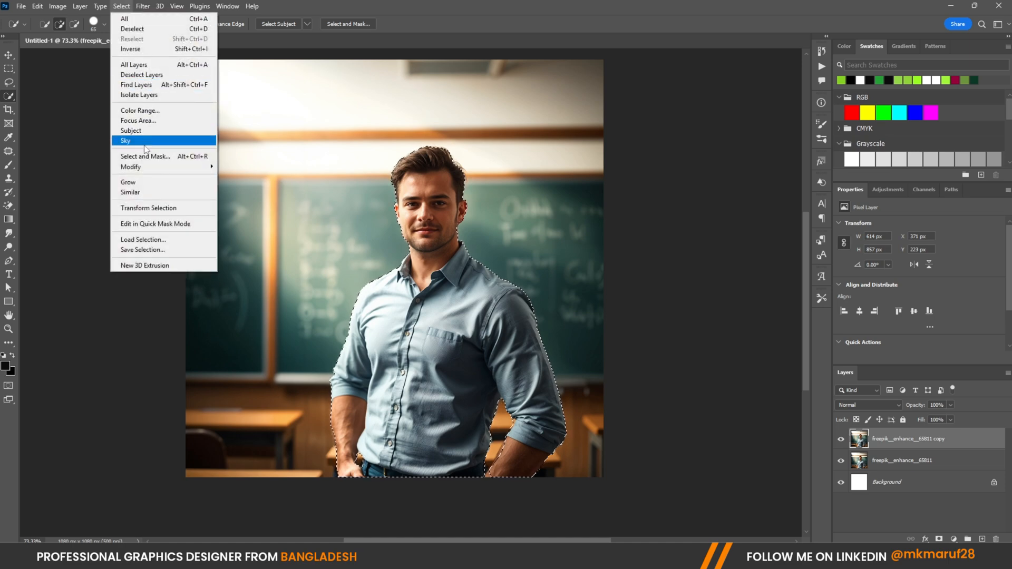
click(172, 158)
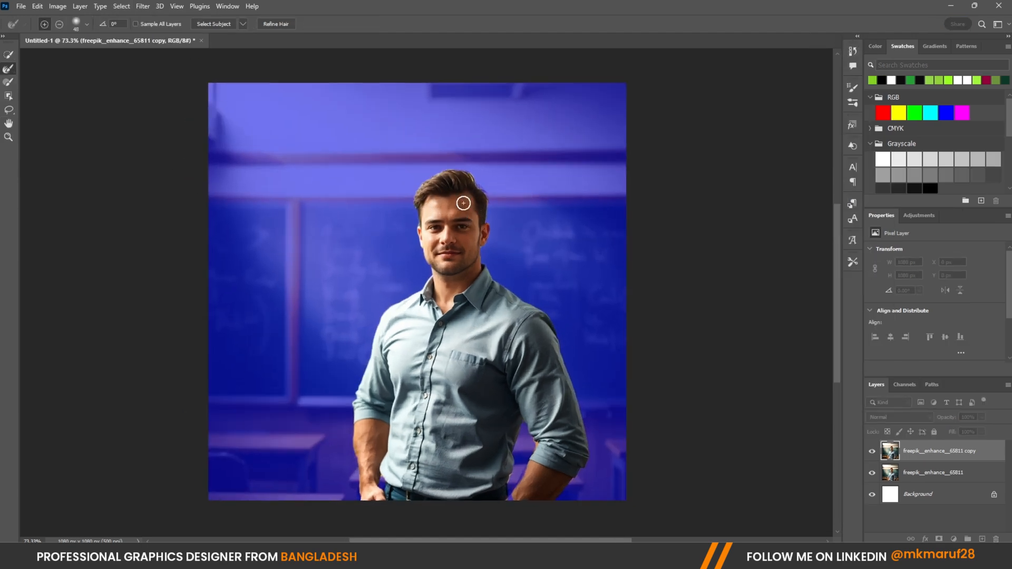
scroll(409, 169, up, 3)
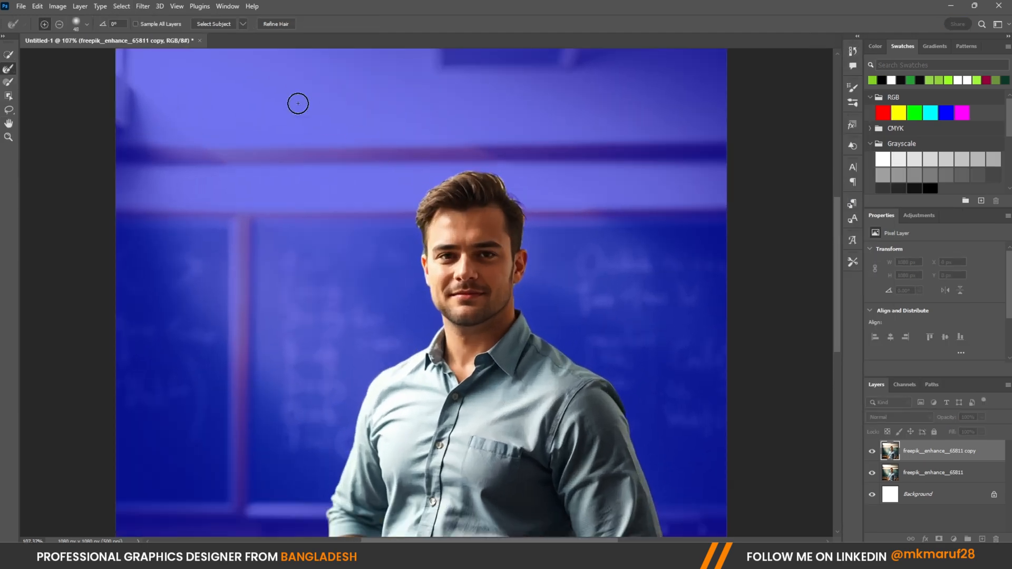
click(272, 24)
scroll(392, 122, up, 4)
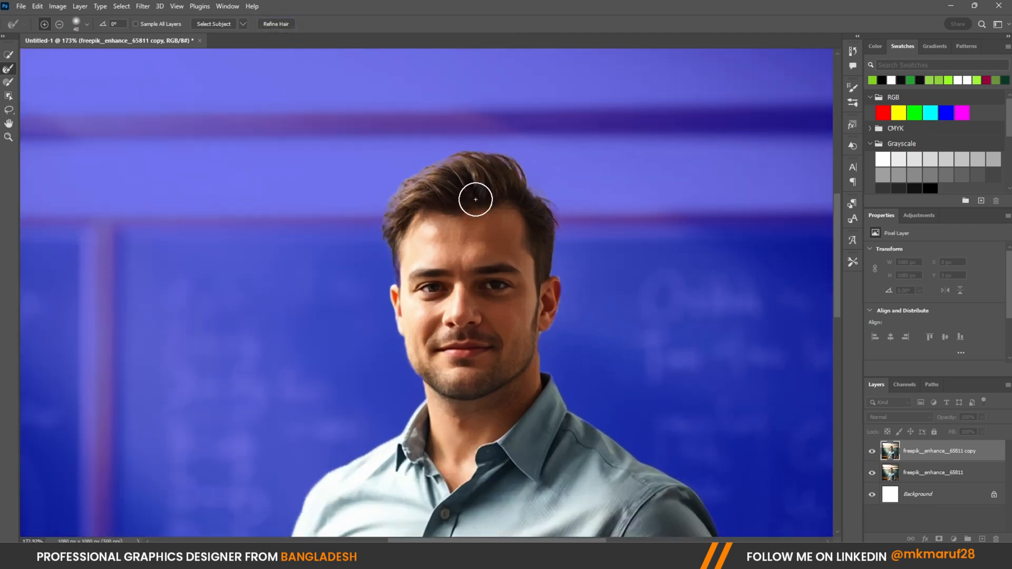
Examine the cutout edges around the man's hair, face, collar and arms, with the Brush tool ready for corrections
scroll(413, 209, up, 2)
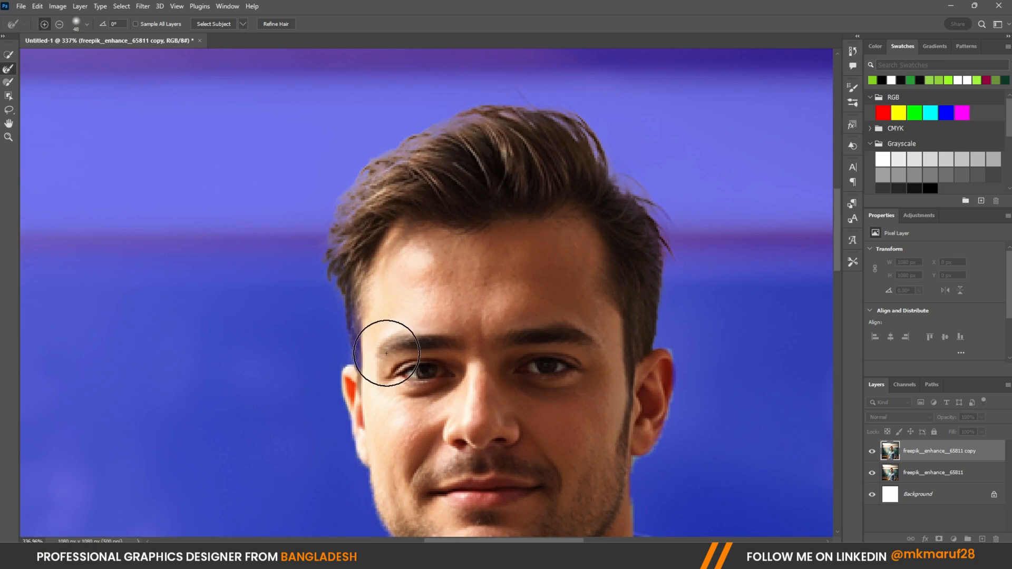
click(9, 83)
scroll(347, 274, down, 1)
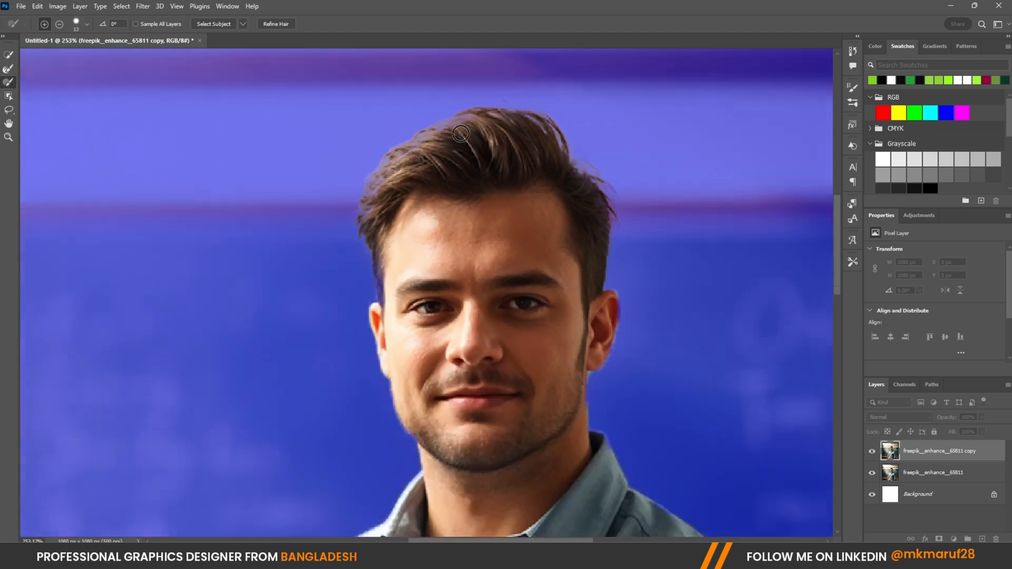
scroll(348, 274, up, 3)
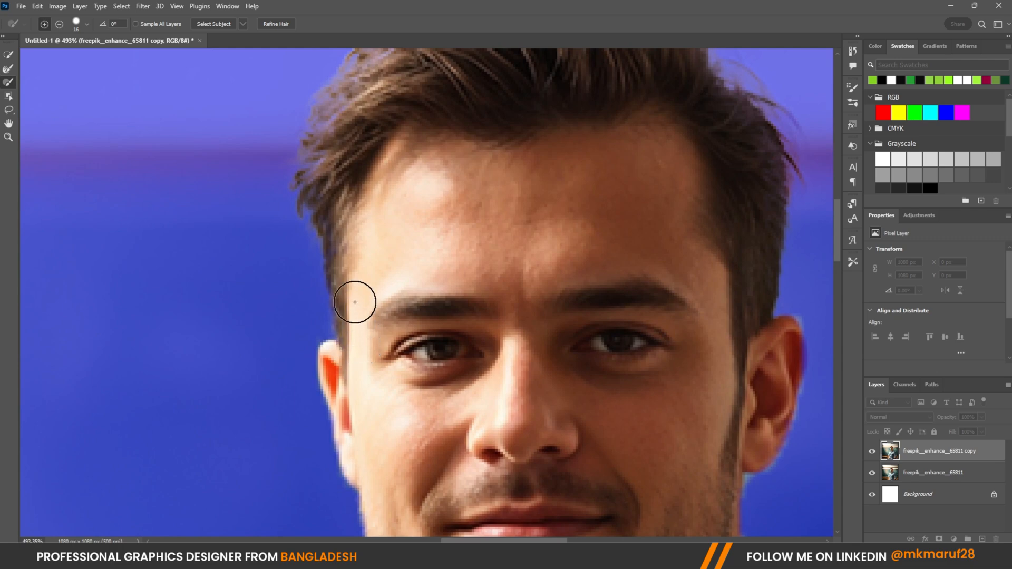
scroll(331, 264, down, 1)
key(bracketright)
scroll(369, 108, down, 15)
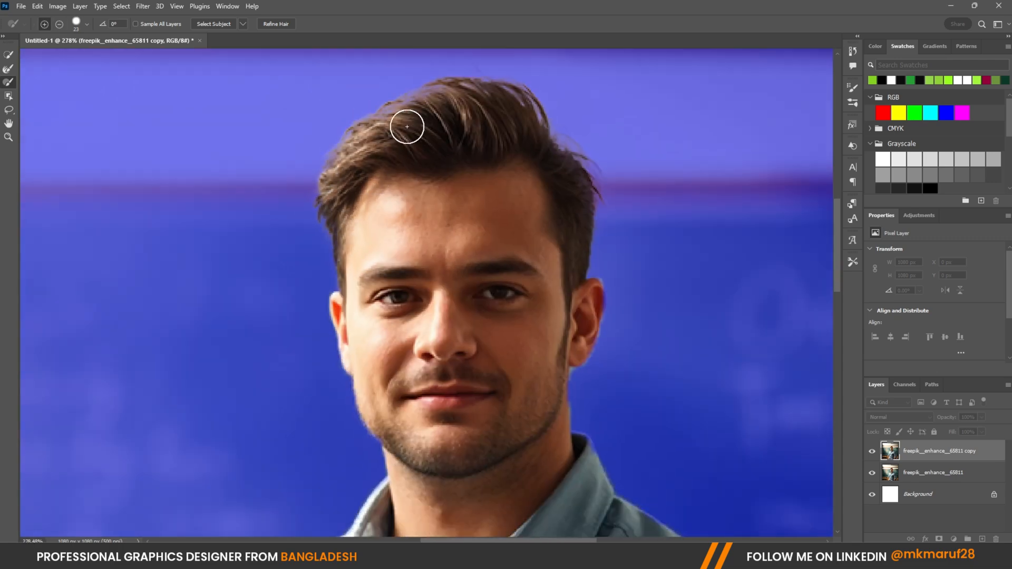
scroll(517, 109, up, 5)
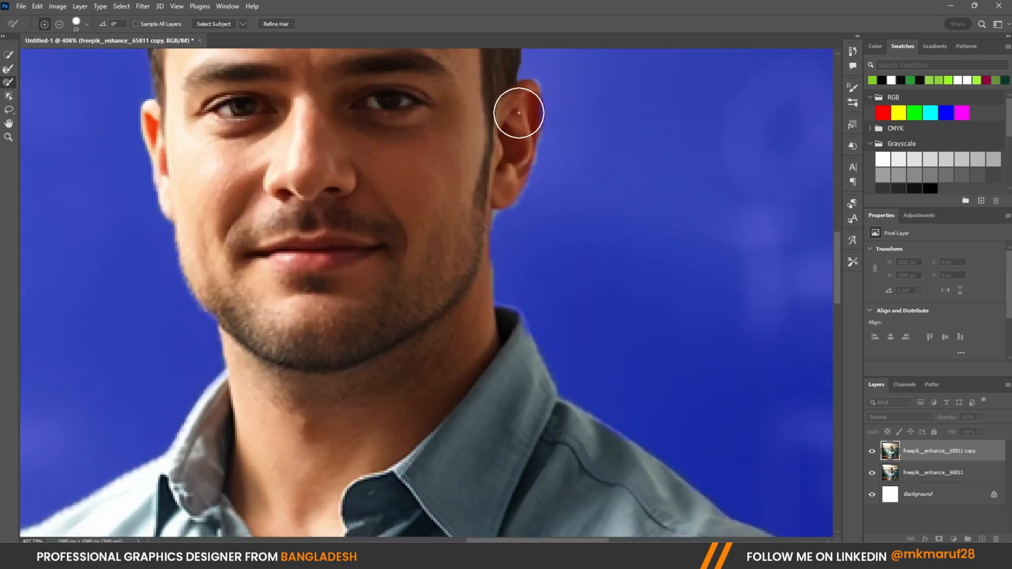
scroll(244, 350, down, 8)
scroll(475, 367, down, 2)
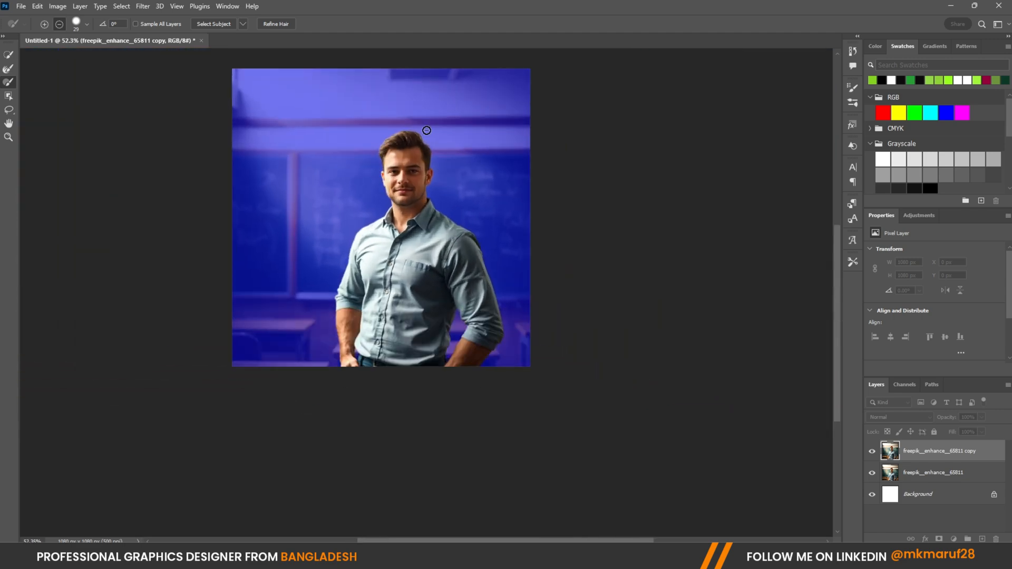
scroll(408, 172, up, 3)
scroll(388, 140, down, 1)
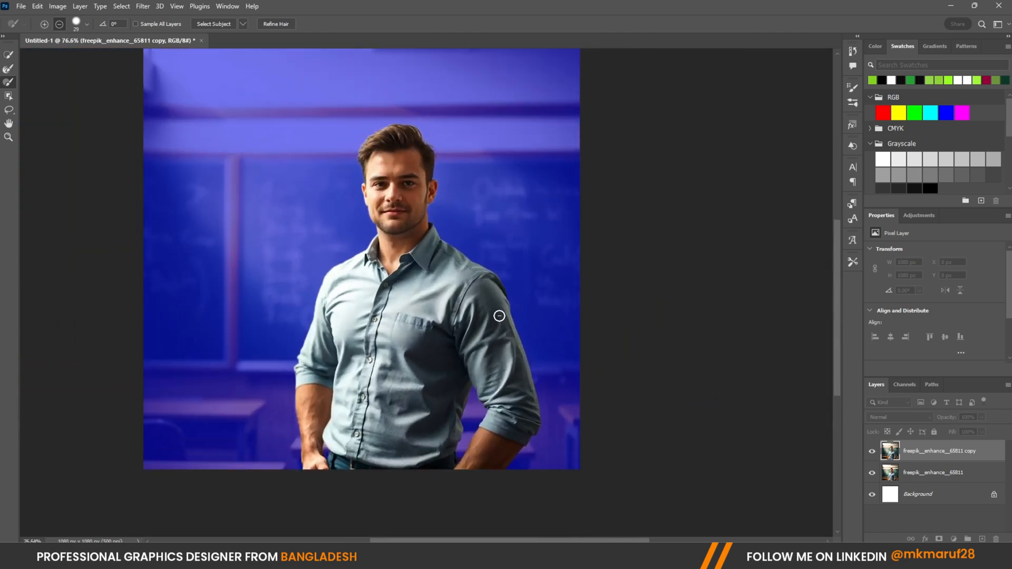
Accept the refined selection and add it as a layer mask on the duplicated photo layer
scroll(440, 253, up, 2)
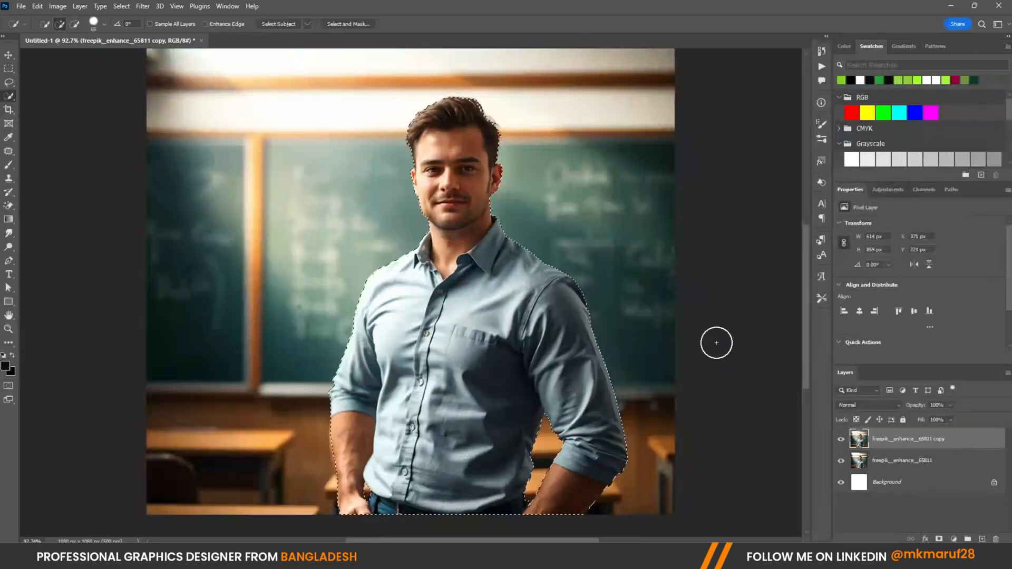
scroll(492, 209, down, 1)
scroll(514, 227, up, 1)
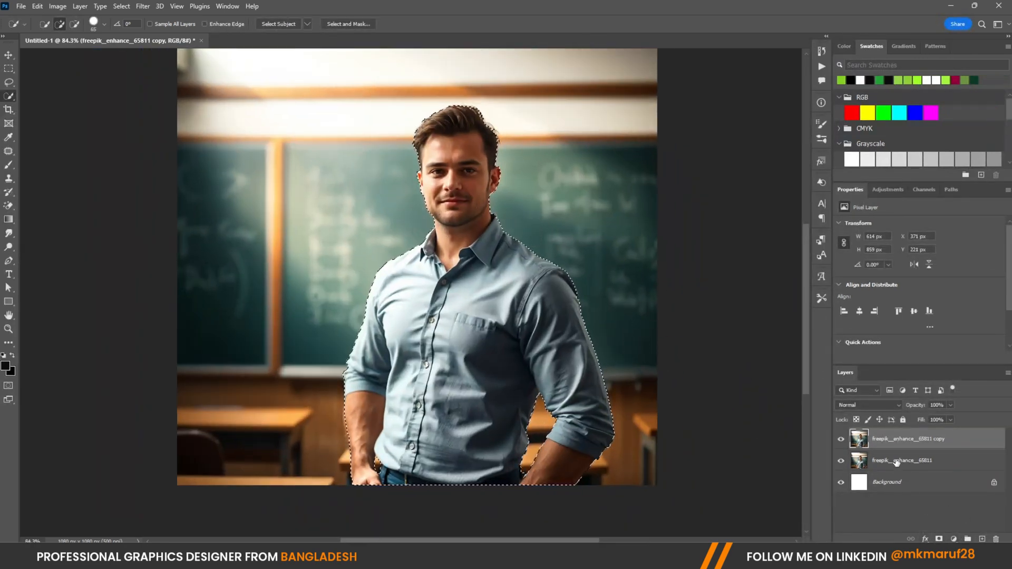
click(938, 539)
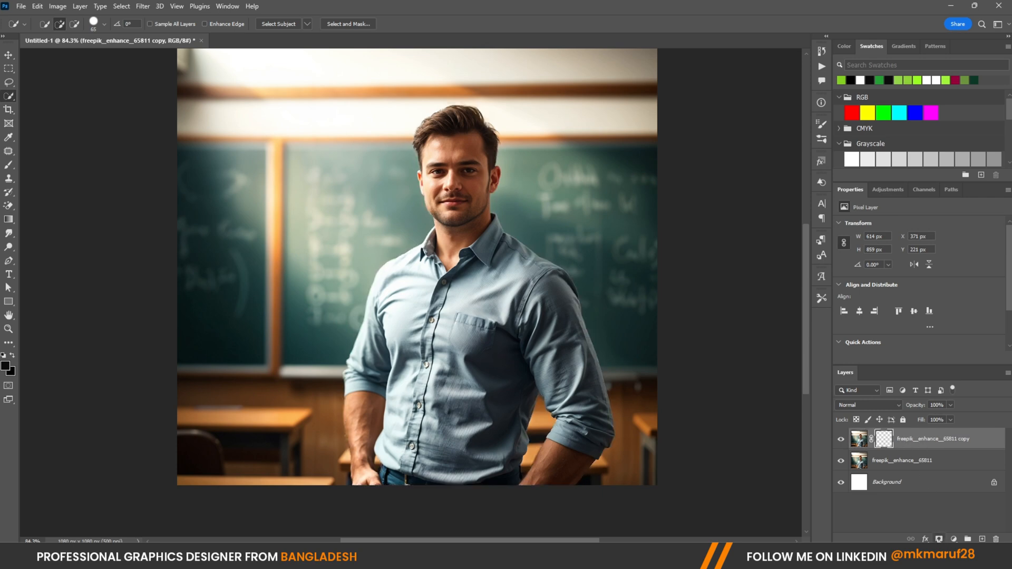
Load the man's outline as a selection from the layer mask of the freepik__enhance__65811 copy layer
click(896, 462)
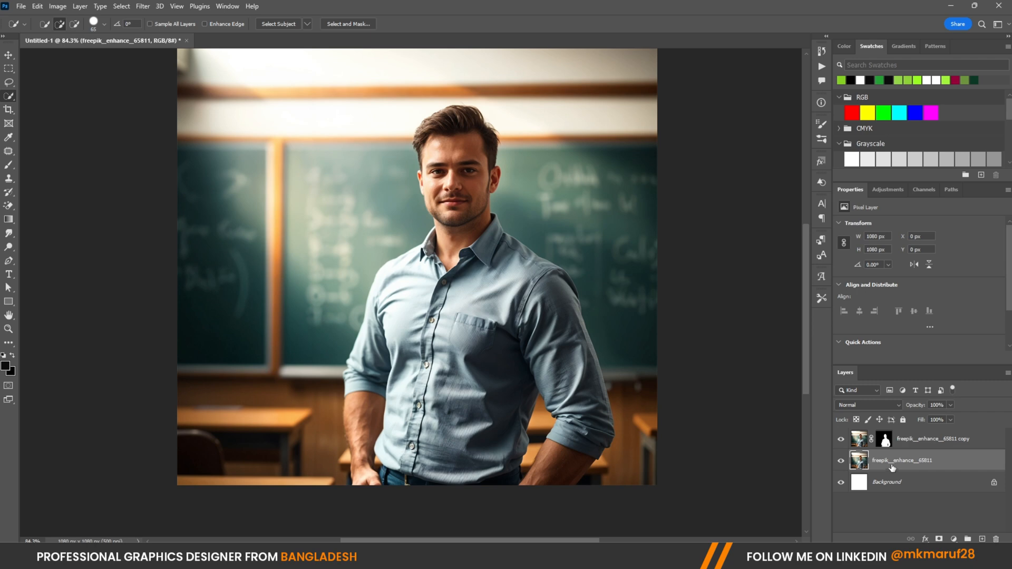
scroll(606, 295, up, 2)
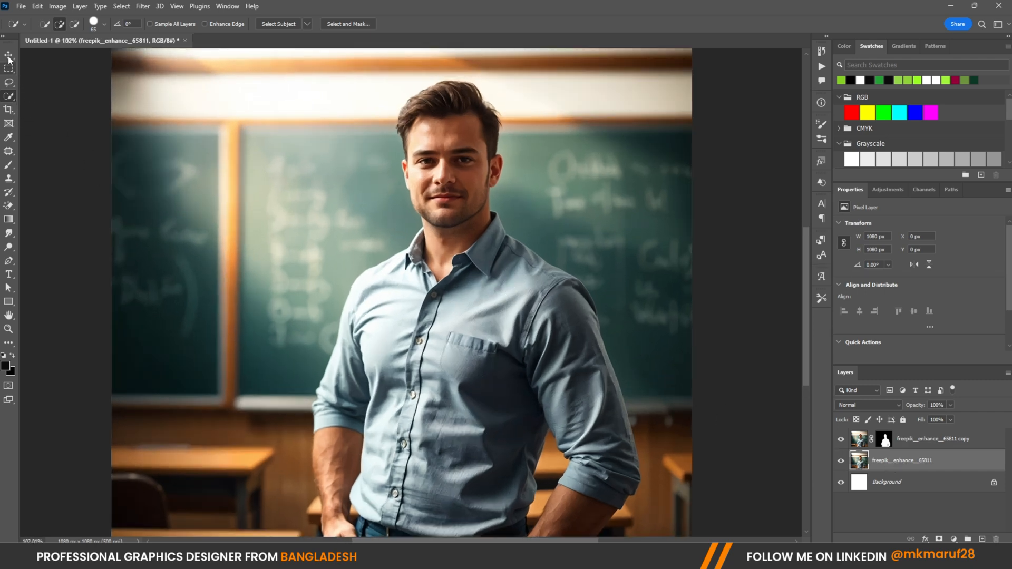
click(8, 56)
click(885, 441)
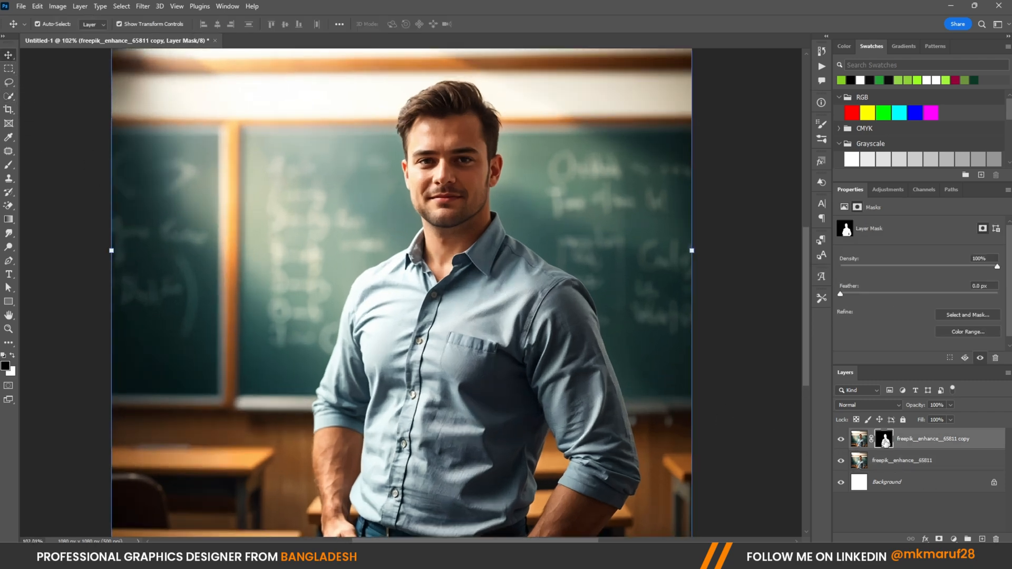
ctrl+click(885, 440)
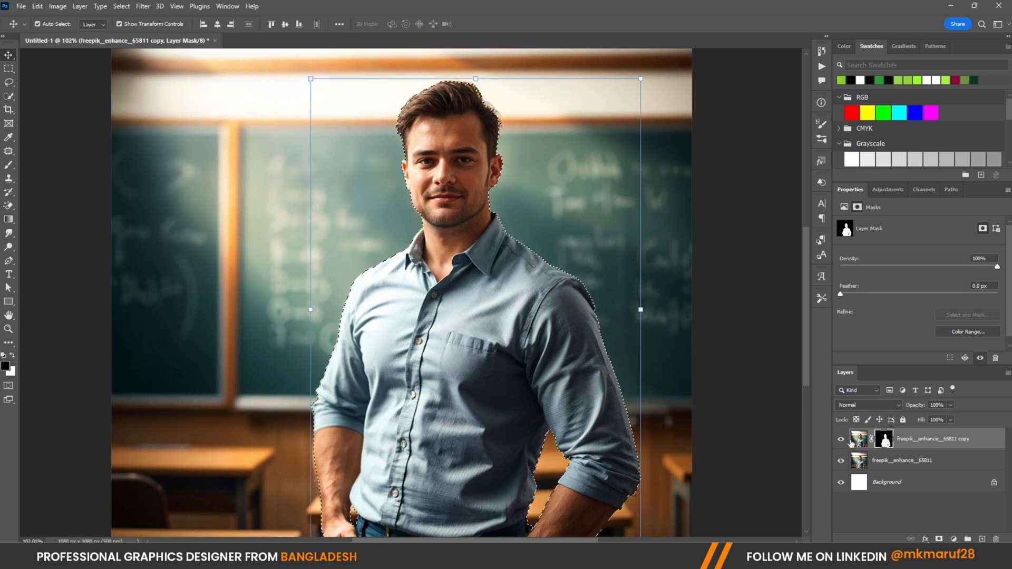
Make the original freepik__enhance__65811 layer active and expand the man's selection by 10 pixels
scroll(453, 194, down, 3)
scroll(469, 134, up, 2)
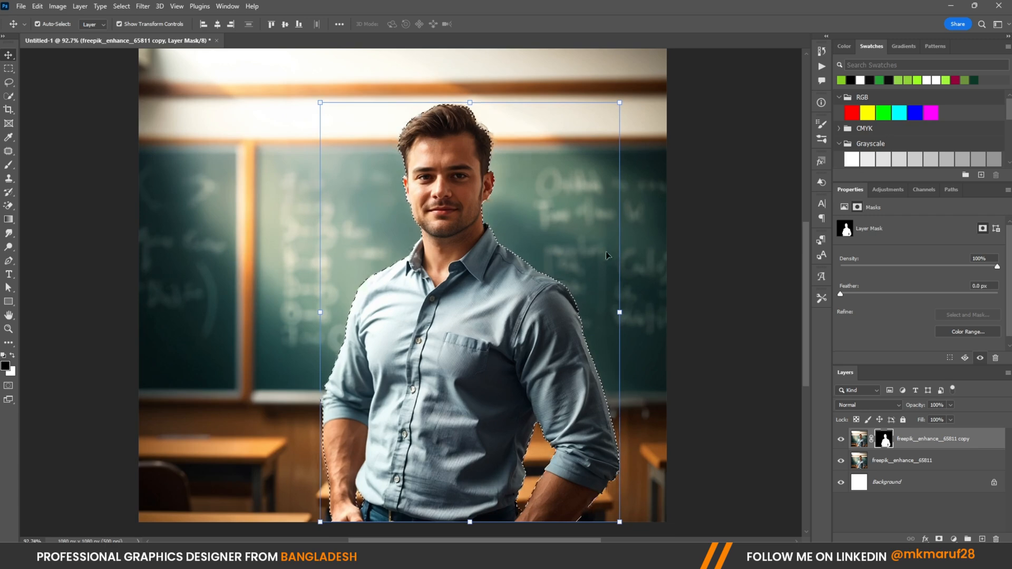
scroll(470, 134, down, 1)
click(910, 465)
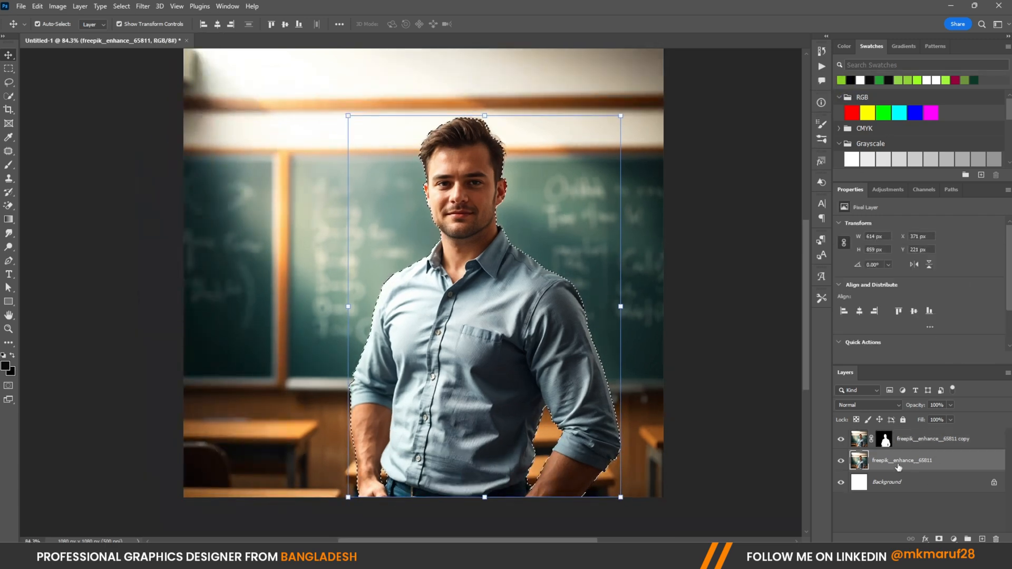
click(124, 7)
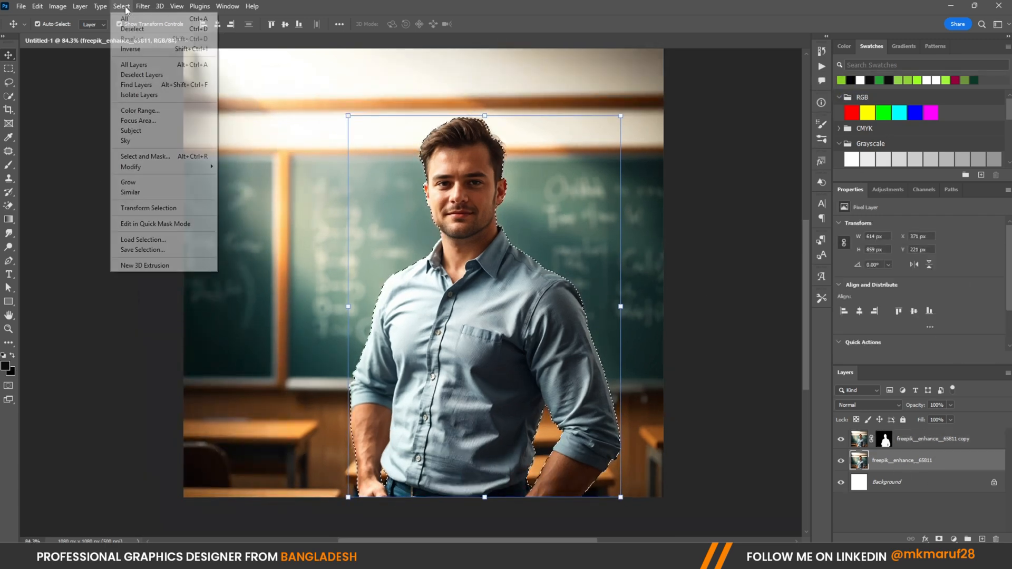
mouse_move(155, 168)
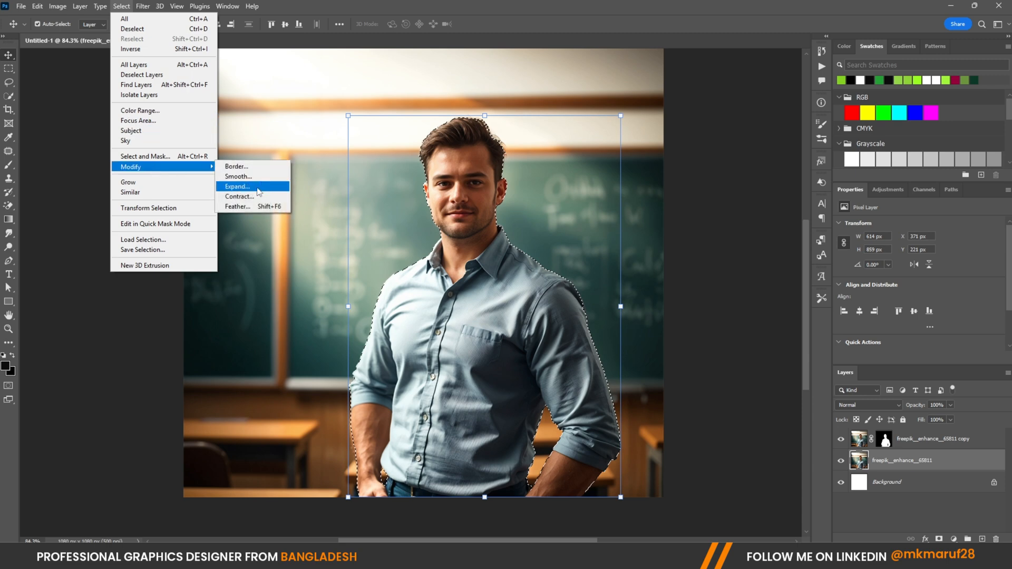
click(237, 187)
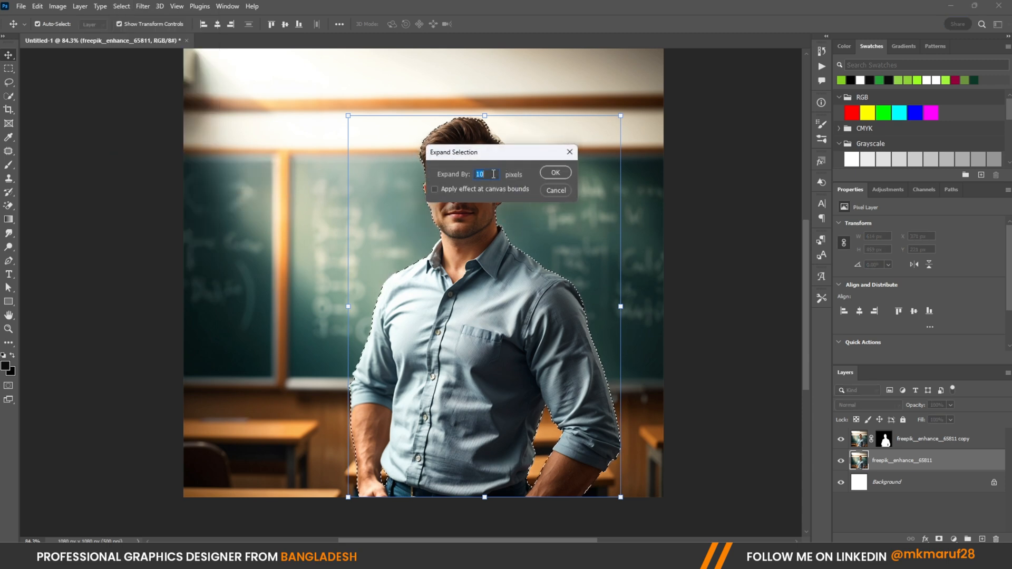
click(557, 172)
Fill the expanded selection on the original photo layer with Content-Aware, using Color Adaptation, Normal mode and 100% opacity
scroll(530, 214, down, 2)
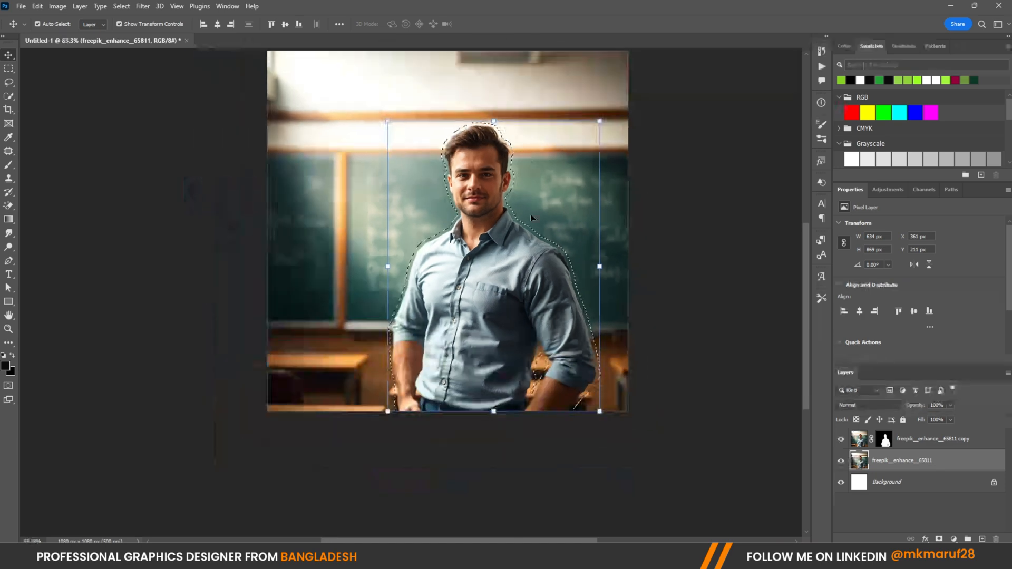
scroll(499, 192, up, 2)
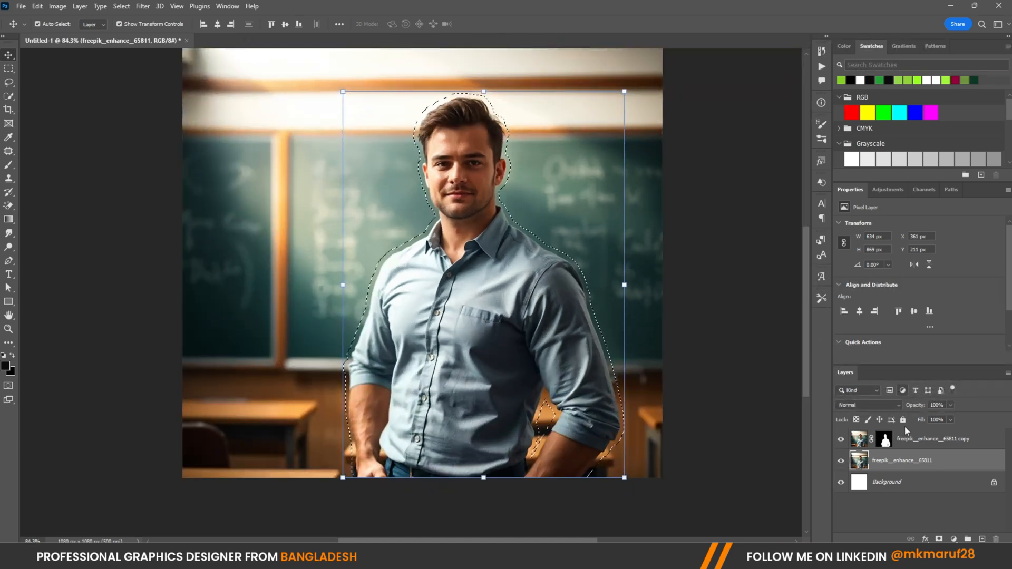
click(37, 6)
click(108, 172)
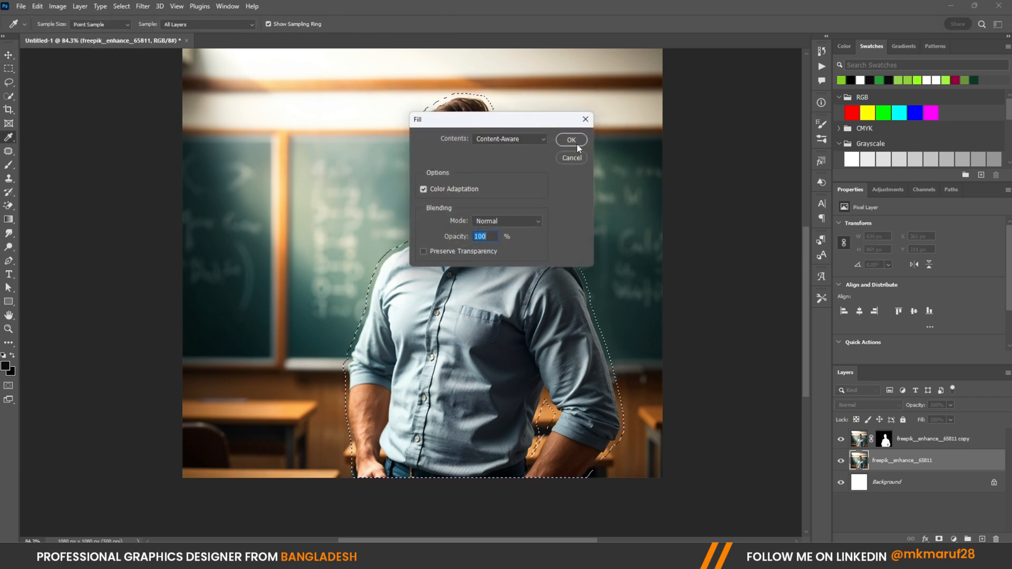
click(571, 140)
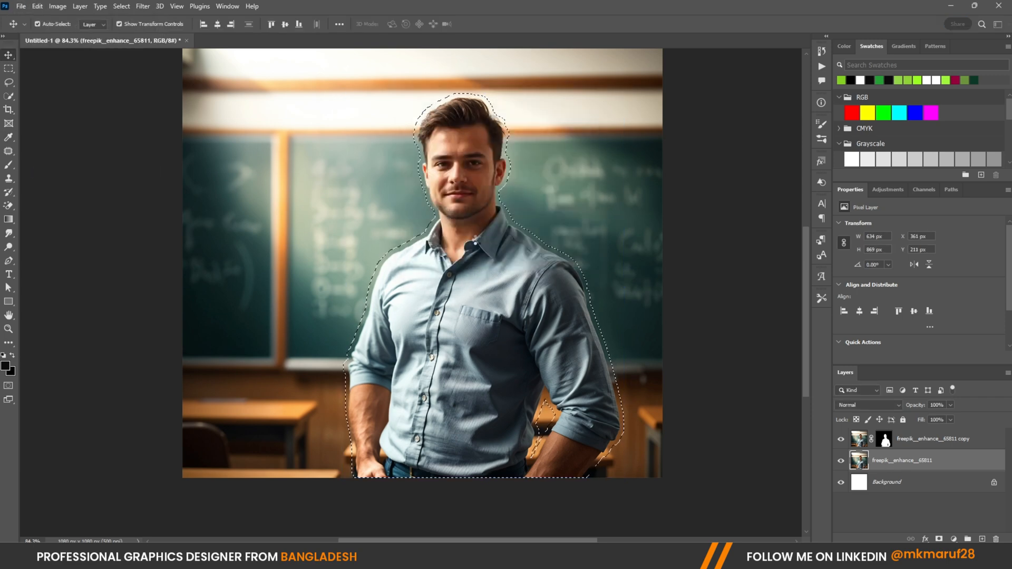